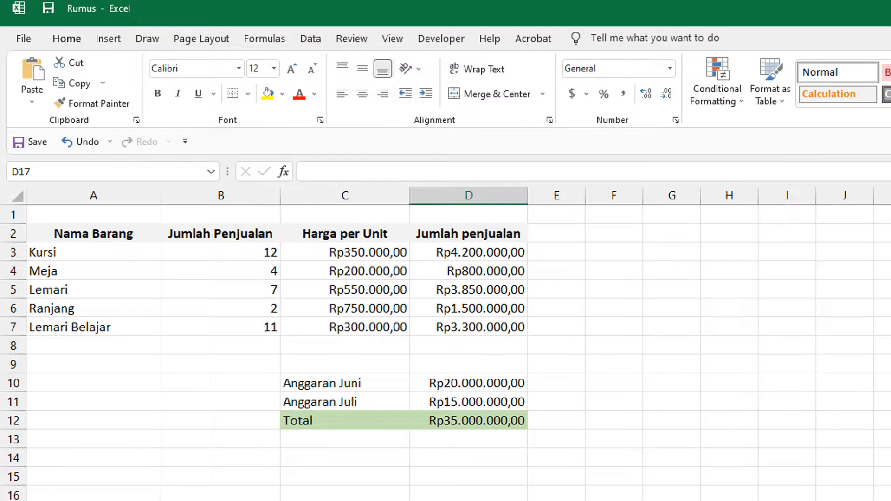
Step: Clear the sales amounts in D3:D7 and the budget total in D12
drag(477, 252, 475, 330)
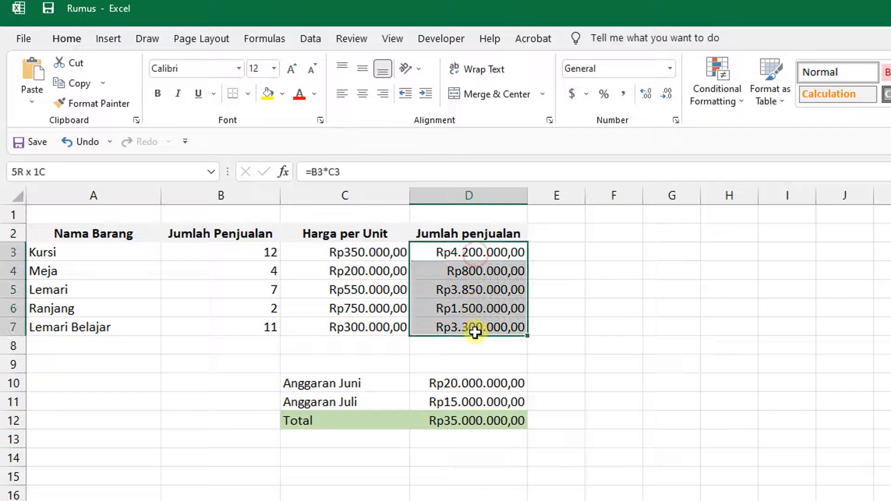
key(Delete)
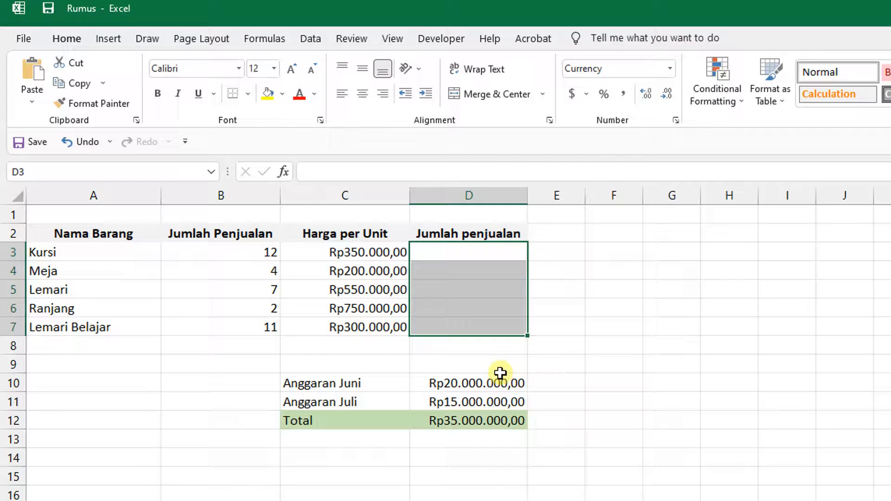
click(500, 422)
key(Delete)
click(453, 500)
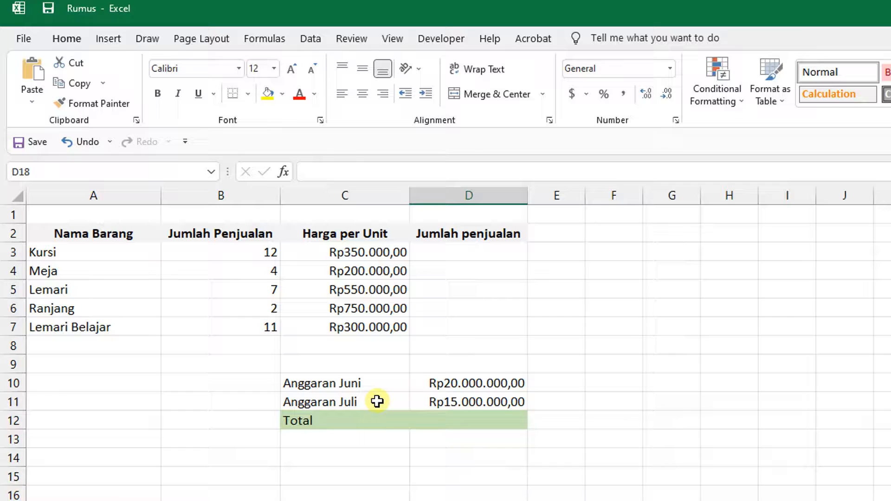
Step: Enter the formula =d10+d11 in D12 to total the Anggaran Juni and Anggaran Juli budgets
click(441, 414)
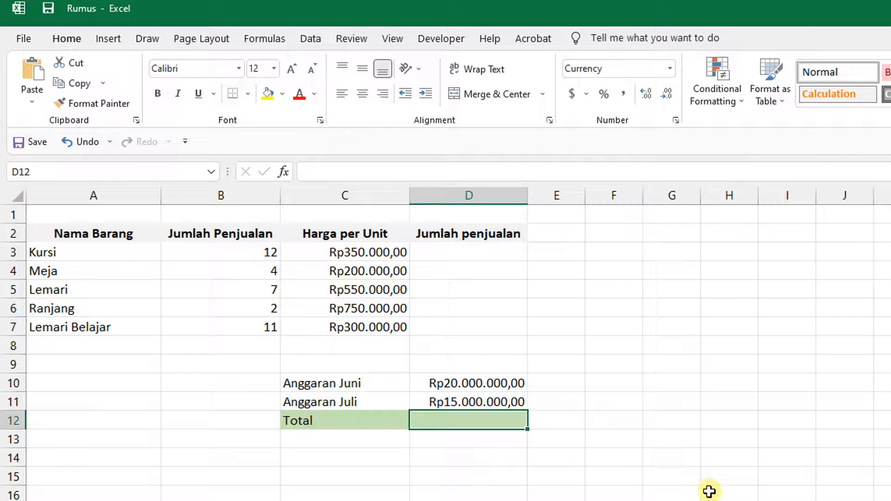
click(471, 500)
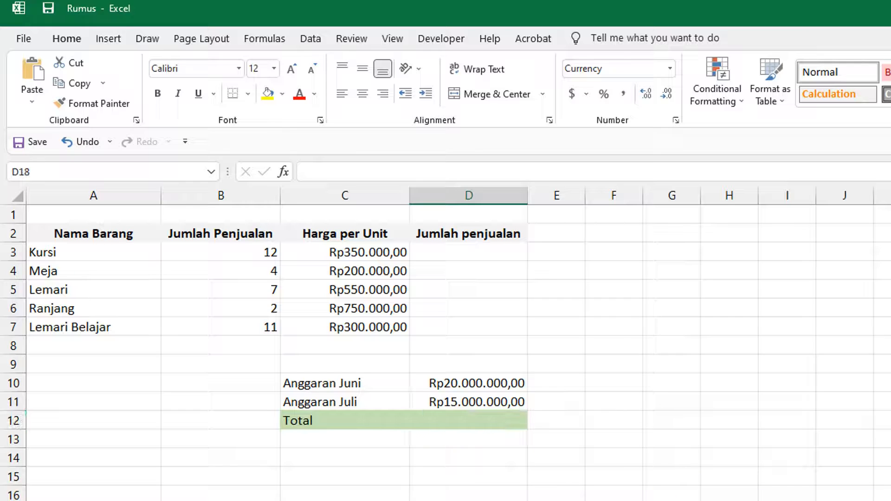
click(461, 428)
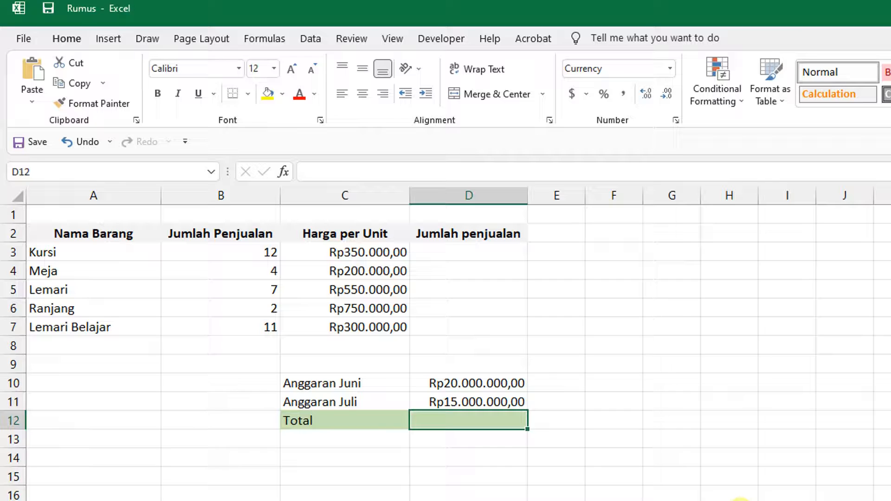
text(=)
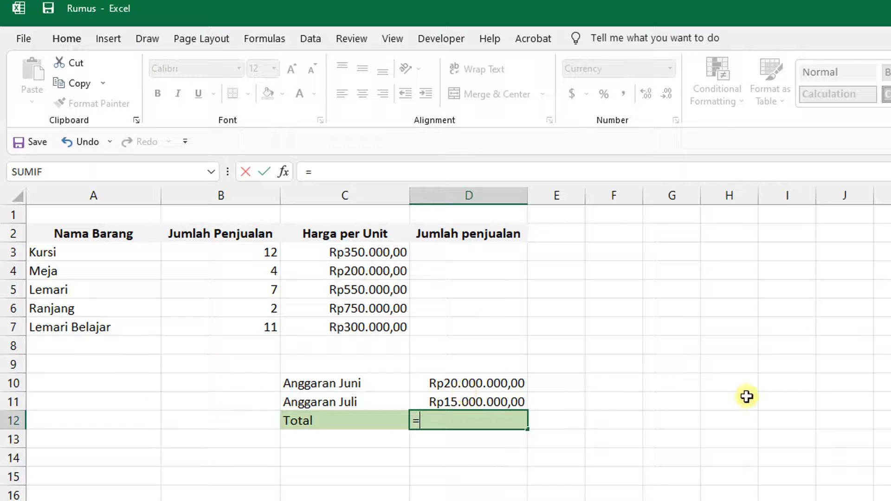
text(d10)
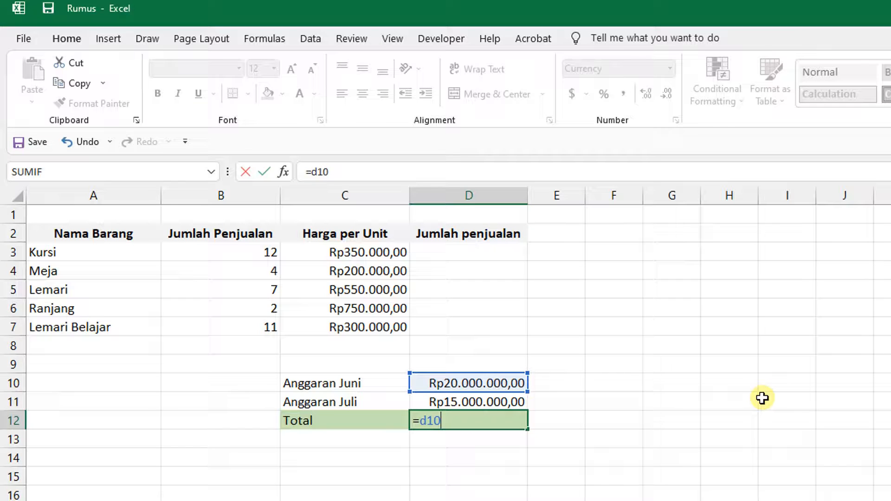
text(+d11)
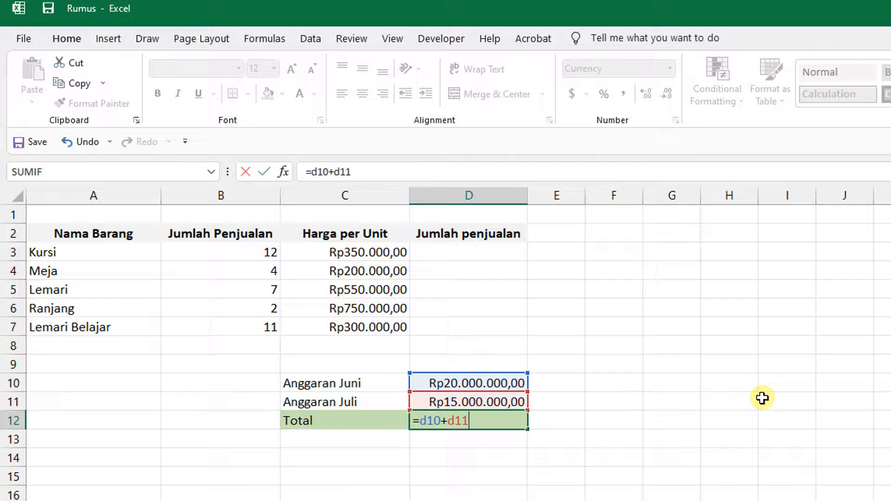
key(Return)
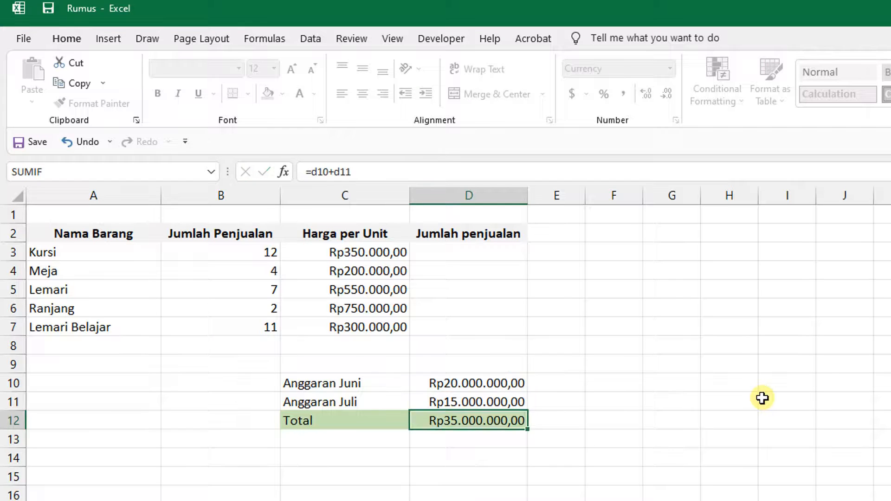
Step: Examine the Total formula in D12 and the two budget cells it references
click(492, 414)
key(Up)
key(Up)
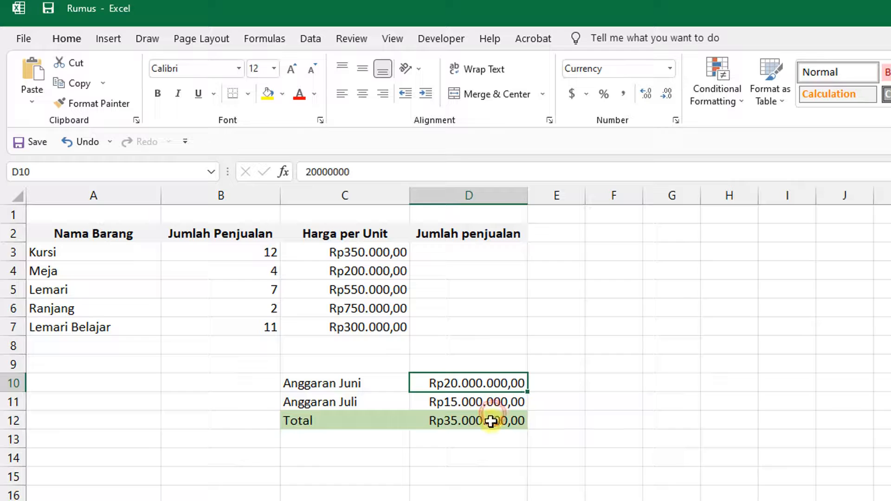
click(492, 412)
double_click(490, 420)
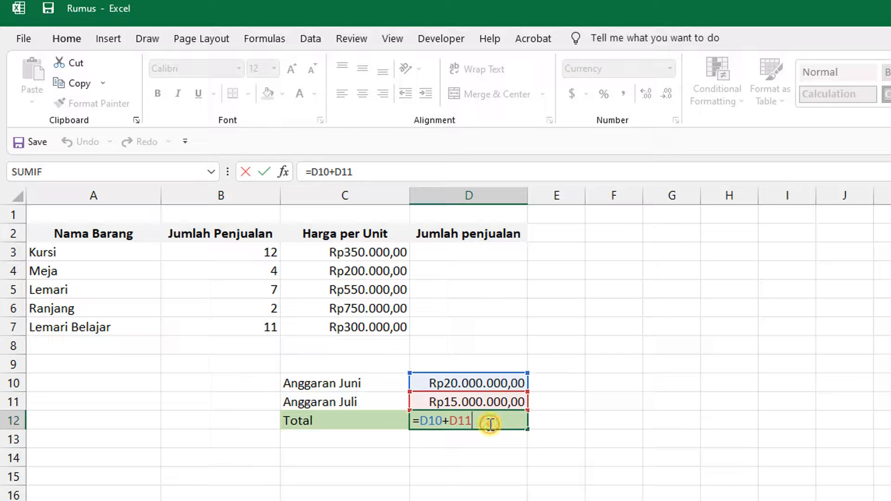
click(547, 471)
double_click(466, 421)
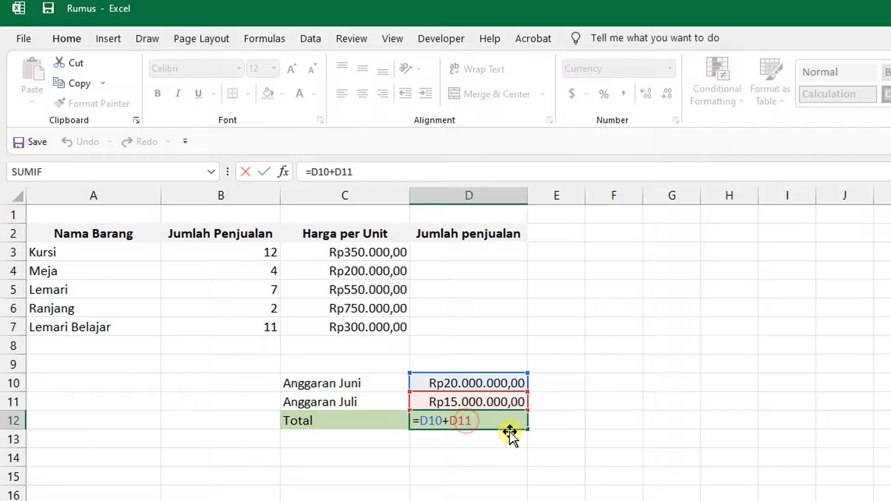
click(486, 468)
click(484, 421)
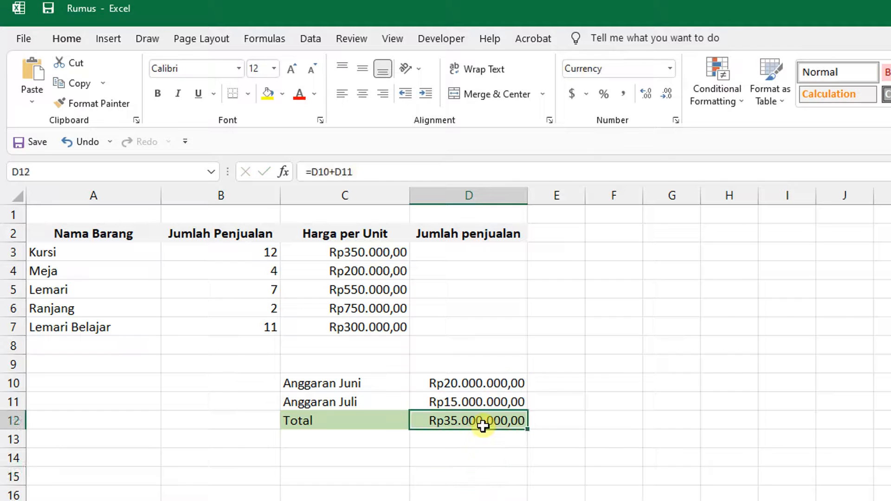
double_click(485, 421)
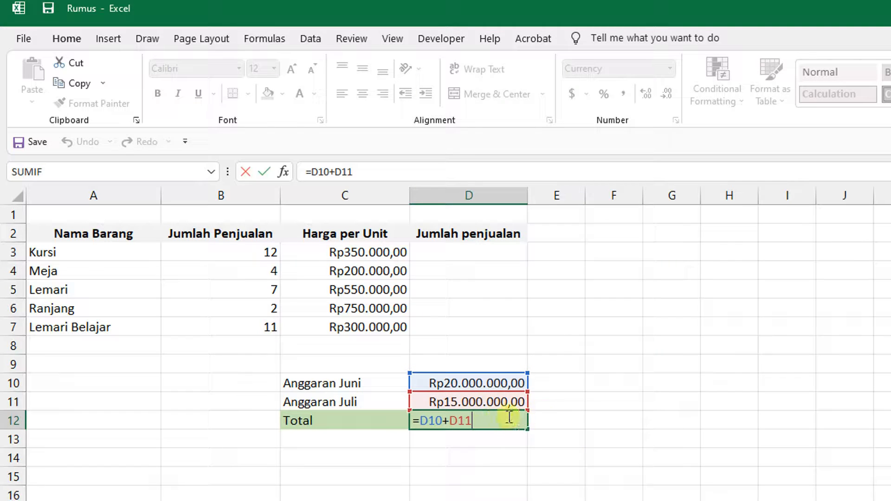
drag(488, 420, 419, 418)
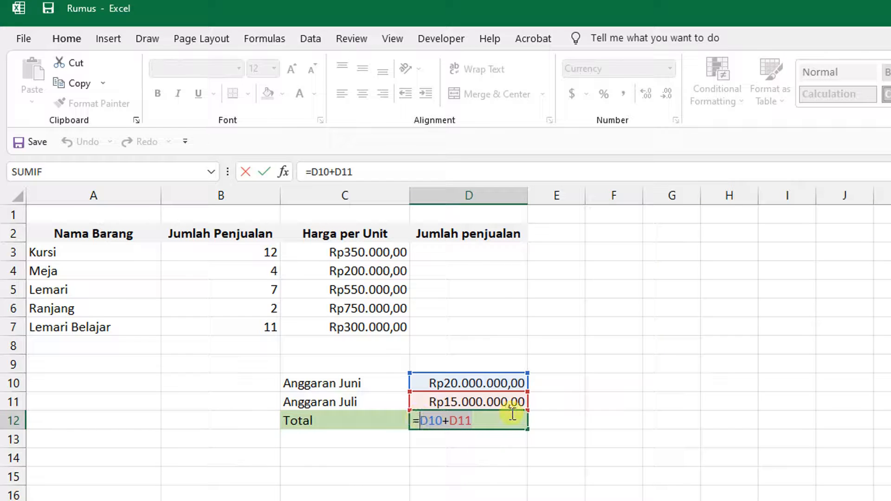
click(582, 458)
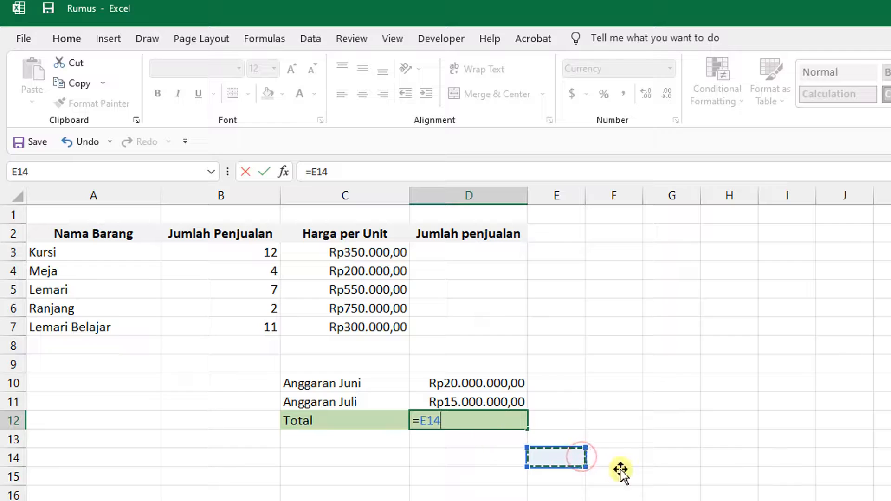
click(70, 142)
click(490, 421)
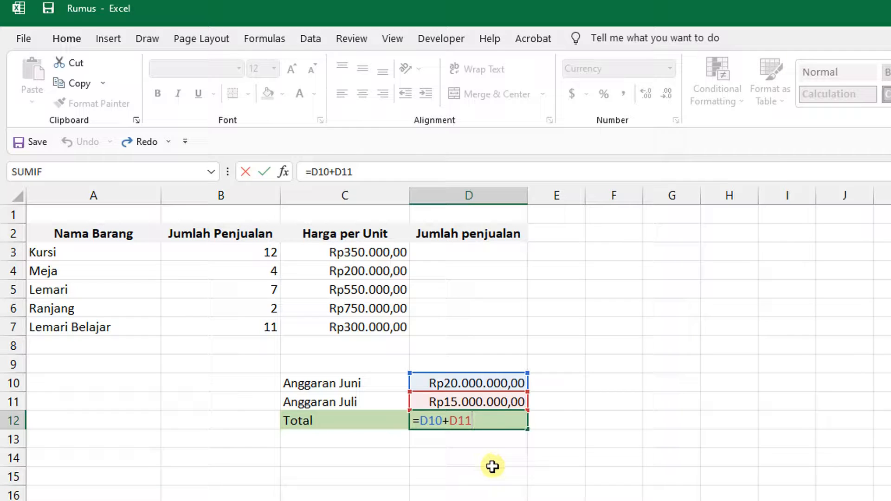
key(Return)
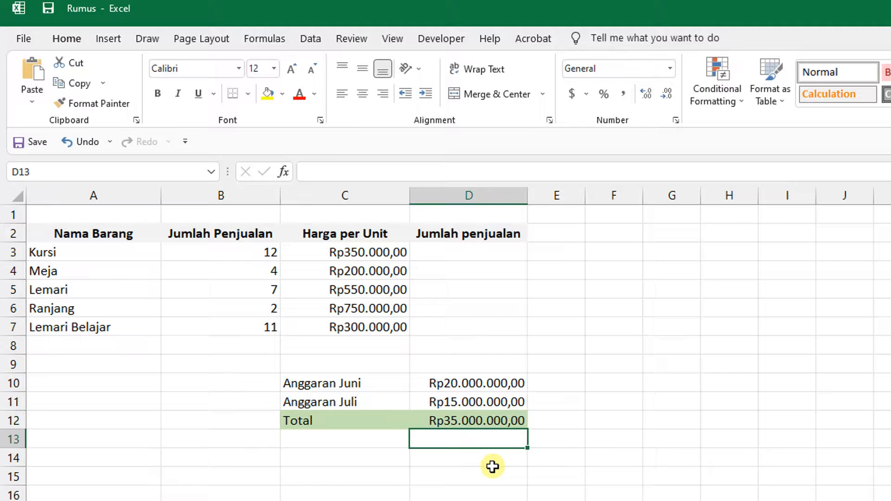
click(490, 420)
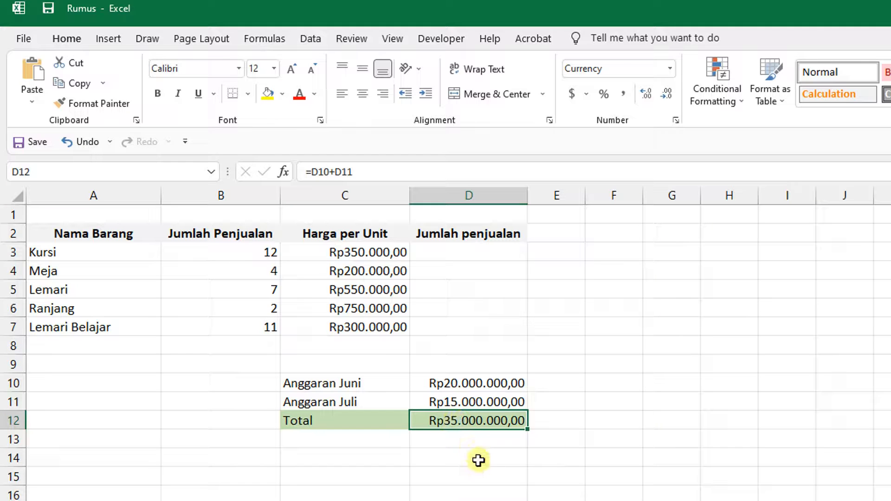
click(634, 437)
Step: Change the Anggaran Juni amount in D10 to 25000000
click(484, 382)
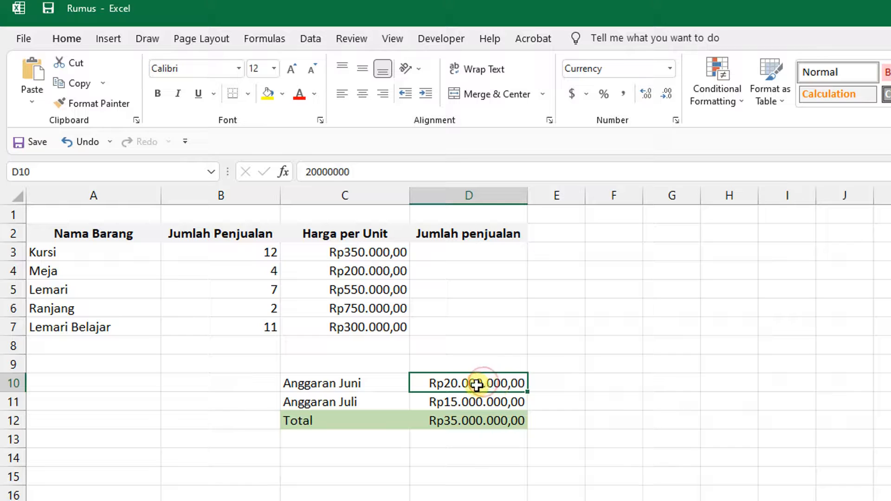
double_click(476, 382)
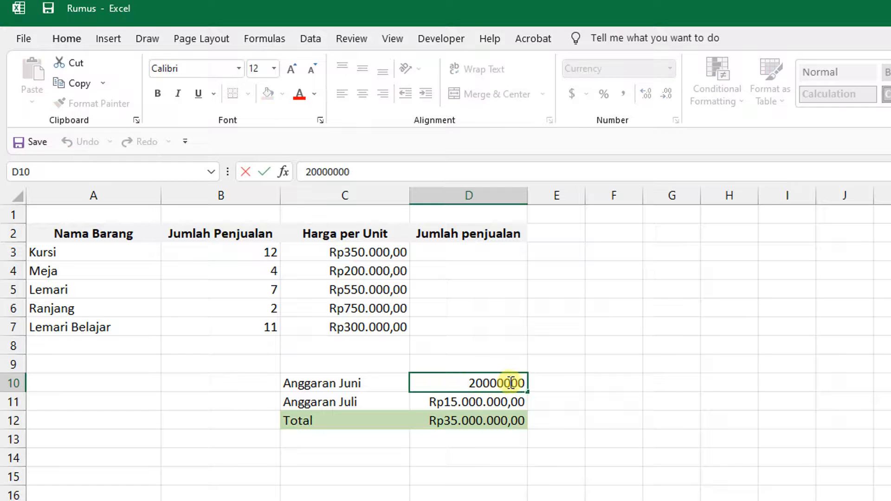
key(Right)
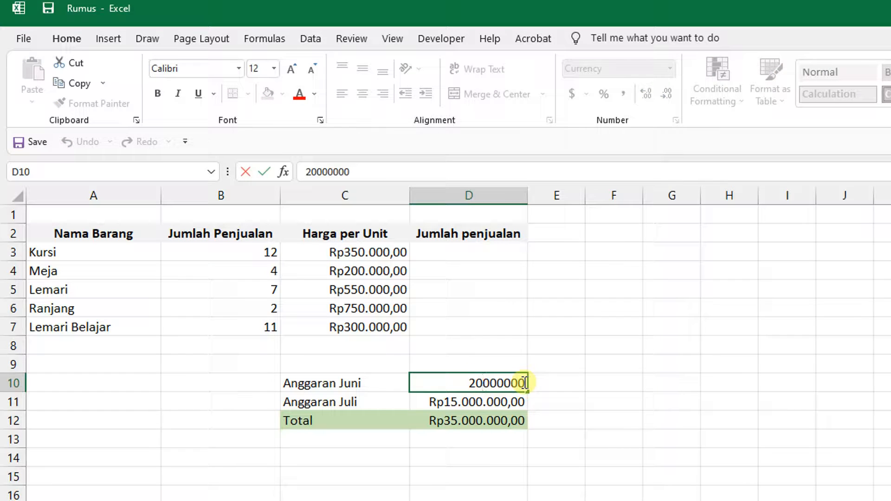
key(BackSpace)
text(5)
click(608, 403)
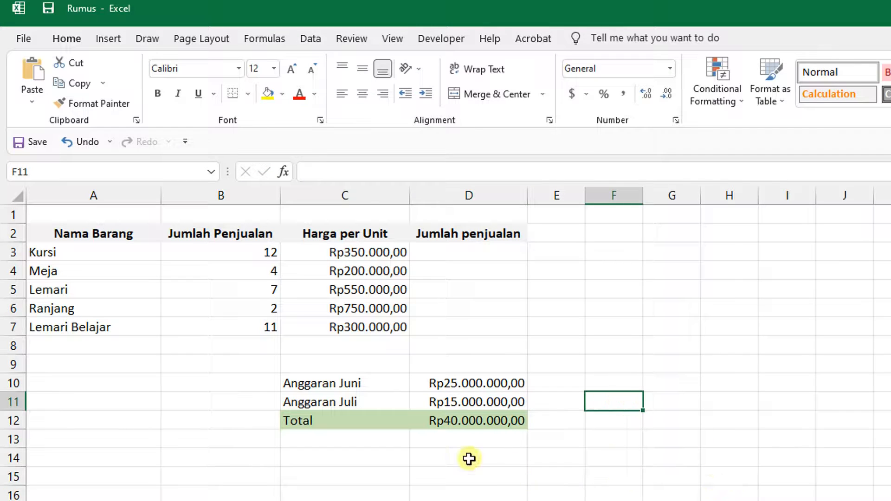
Step: Compare the recalculated Total in D12 and its formula with the Anggaran Juni amount in D10
click(469, 421)
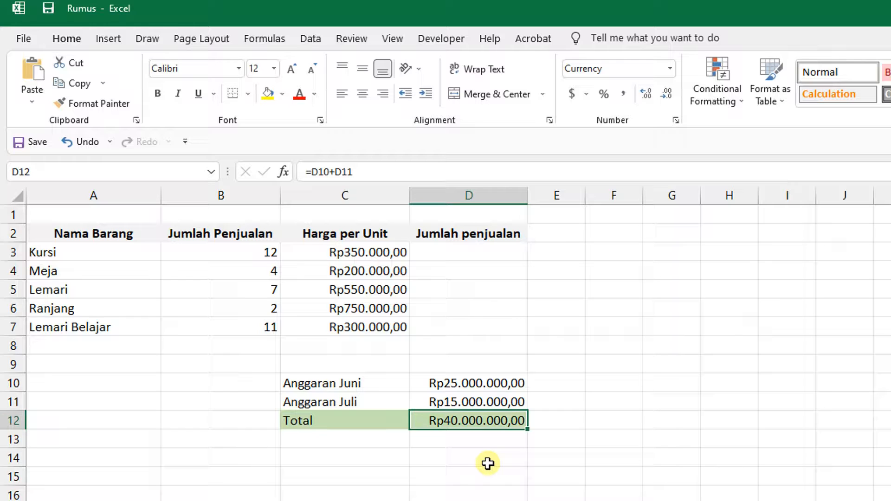
click(492, 378)
click(493, 418)
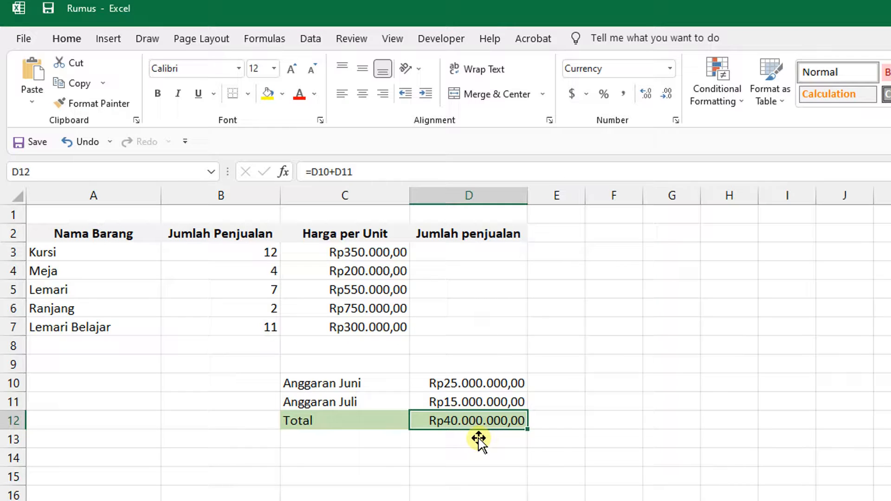
click(611, 439)
click(497, 424)
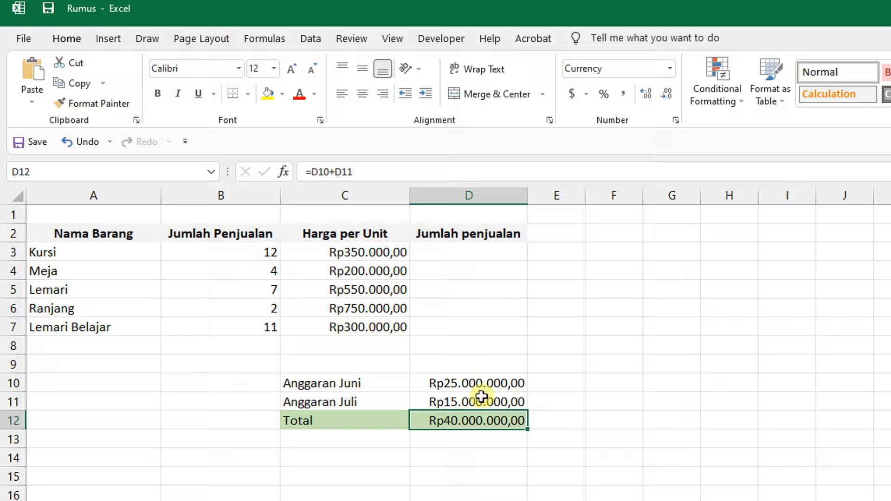
click(521, 494)
click(491, 384)
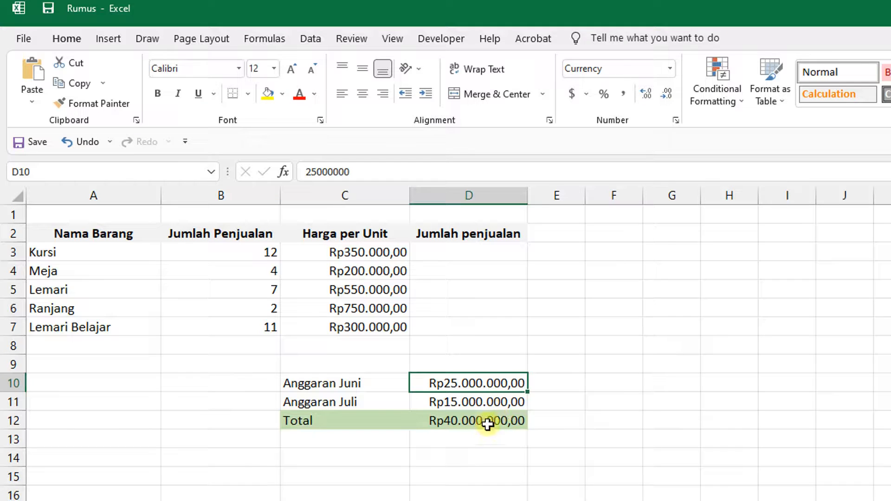
click(552, 480)
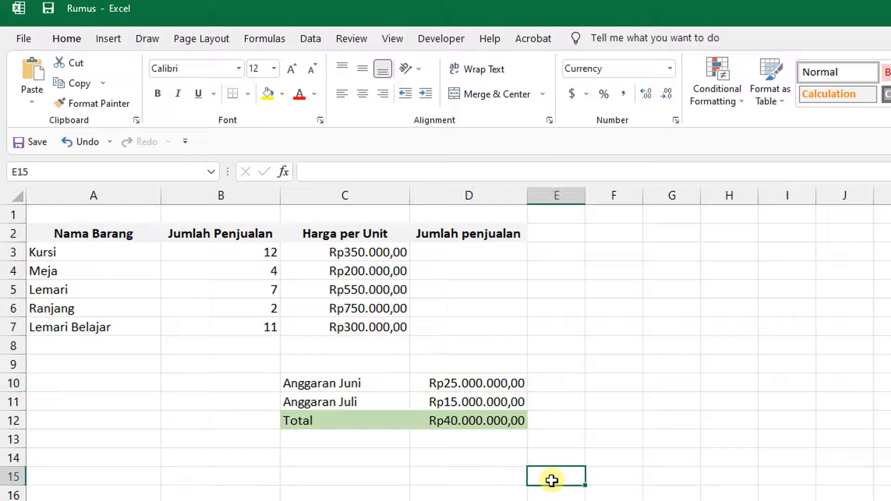
click(506, 421)
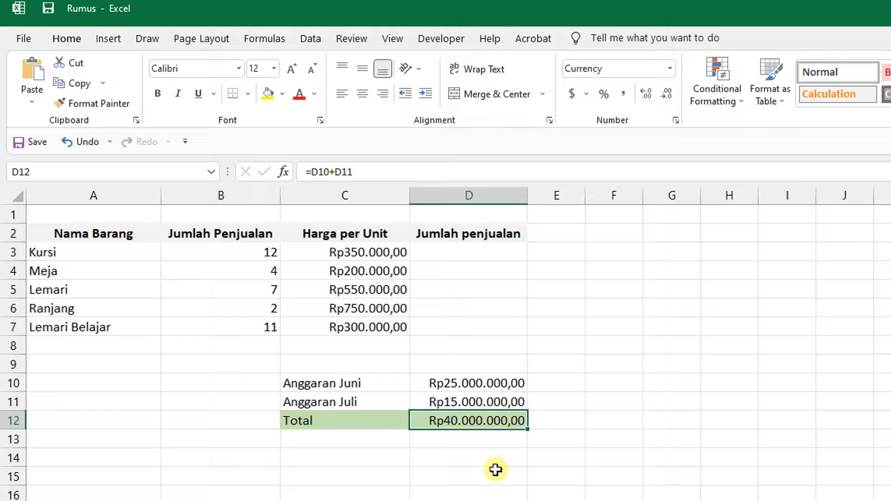
click(576, 442)
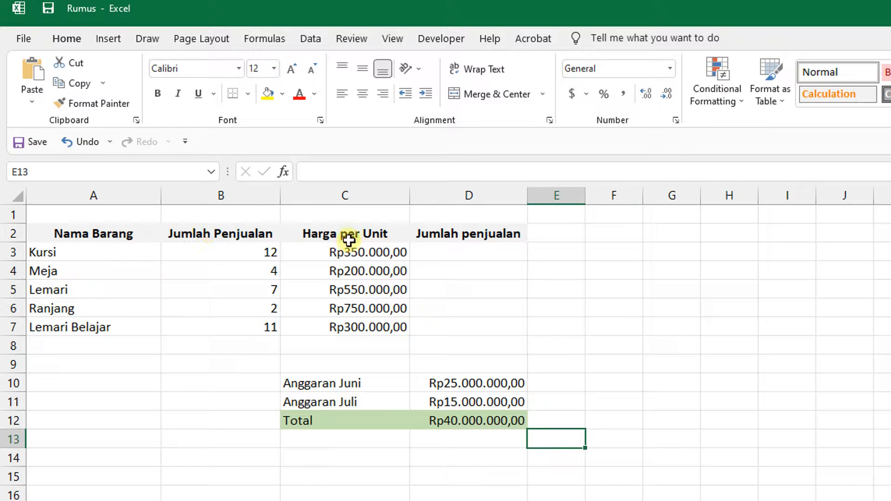
Step: Enter the formula =B3+C3 in D3, the Jumlah penjualan cell for Kursi
click(385, 235)
click(487, 231)
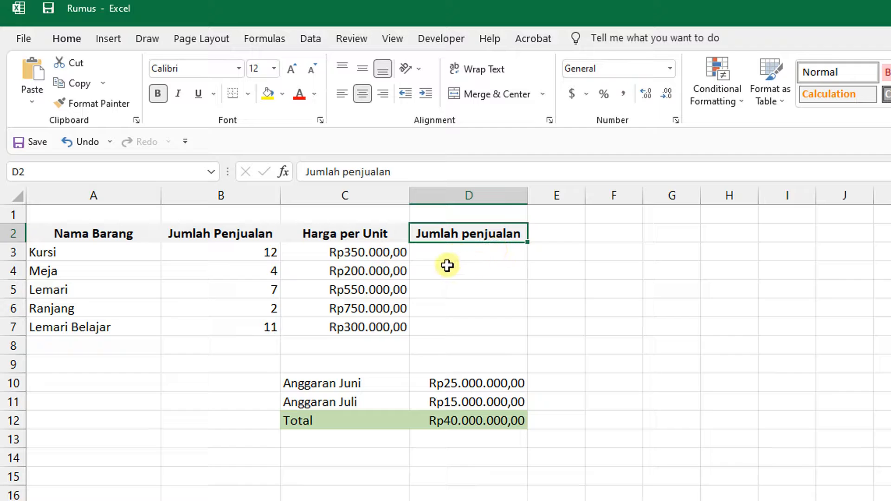
click(479, 255)
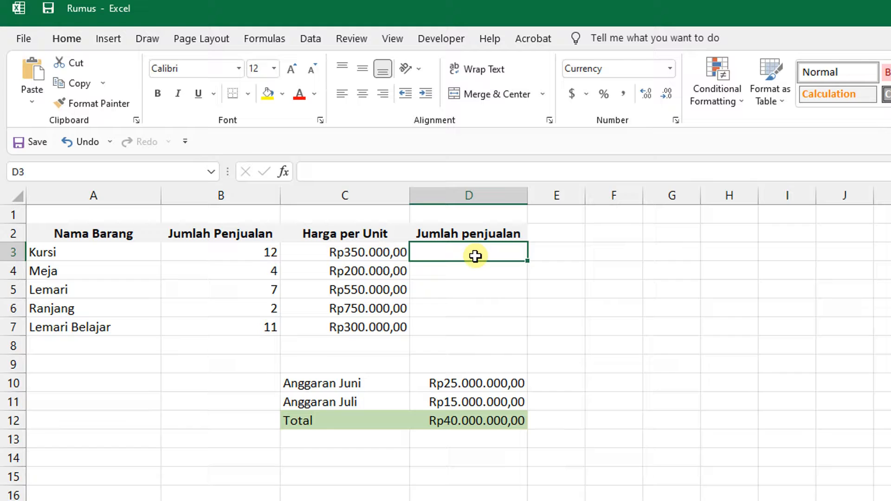
text(=)
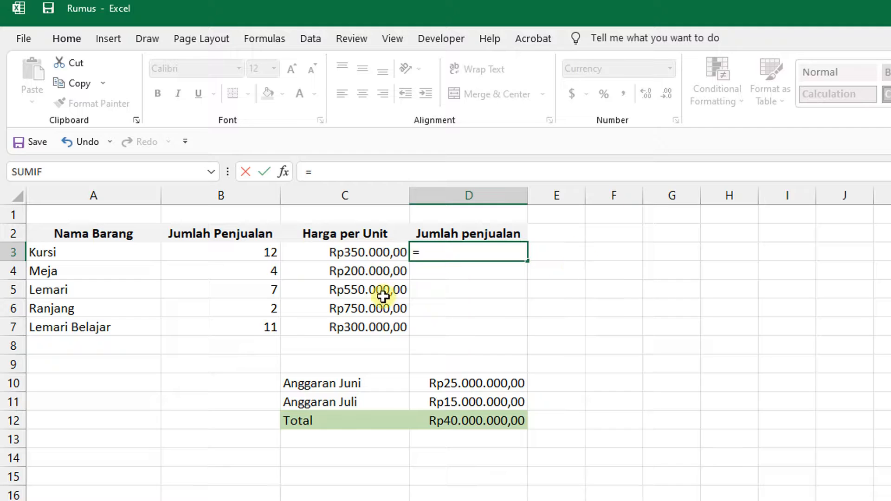
click(247, 254)
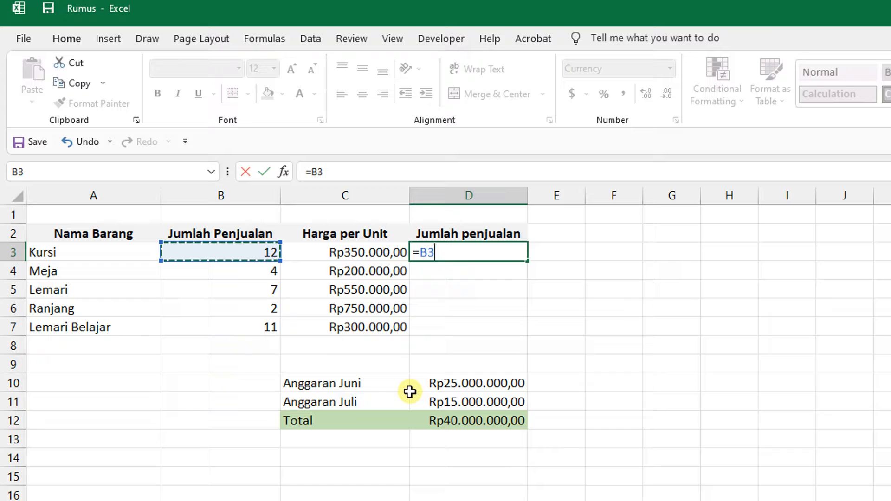
text(+)
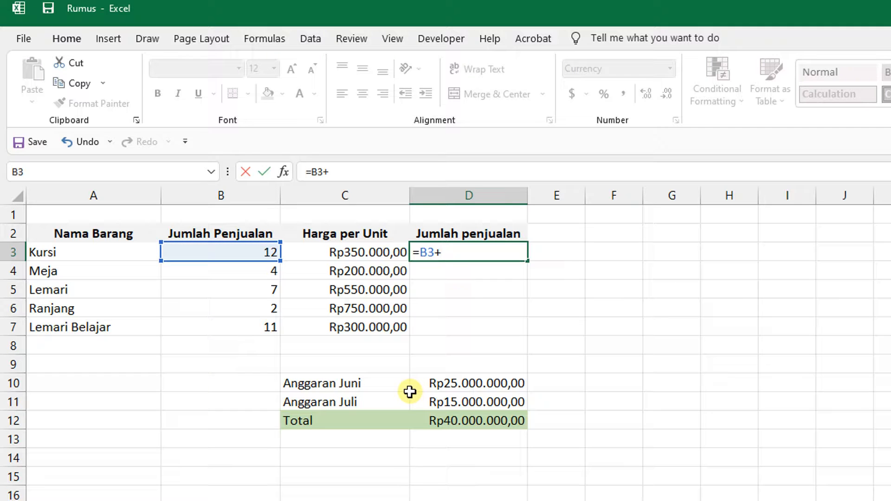
click(366, 255)
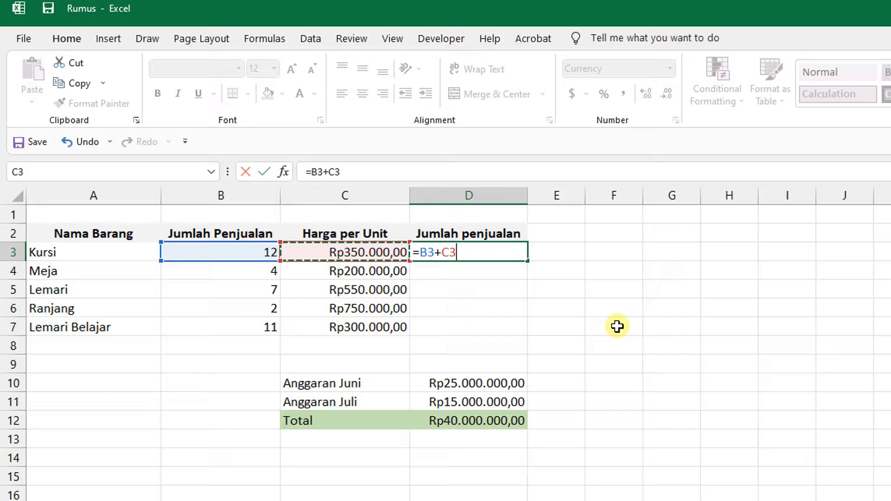
key(Return)
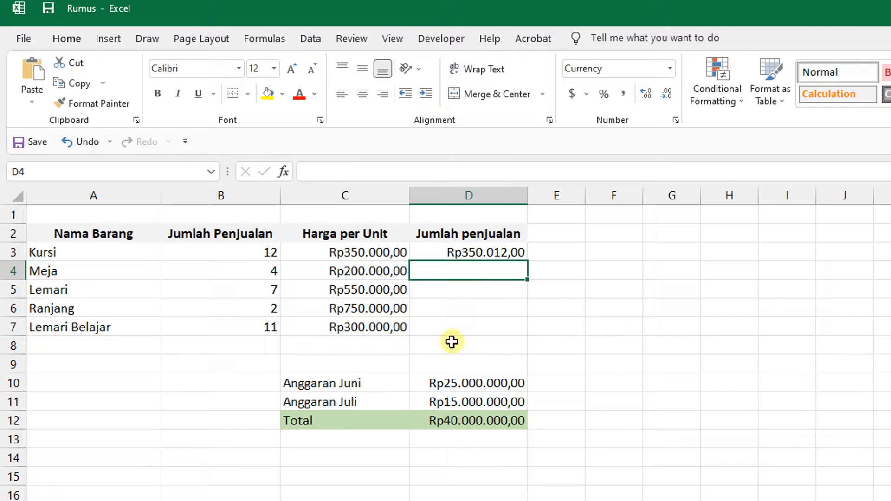
Step: Change the operator in the D3 formula to multiplication so it reads =B3*C3
click(486, 252)
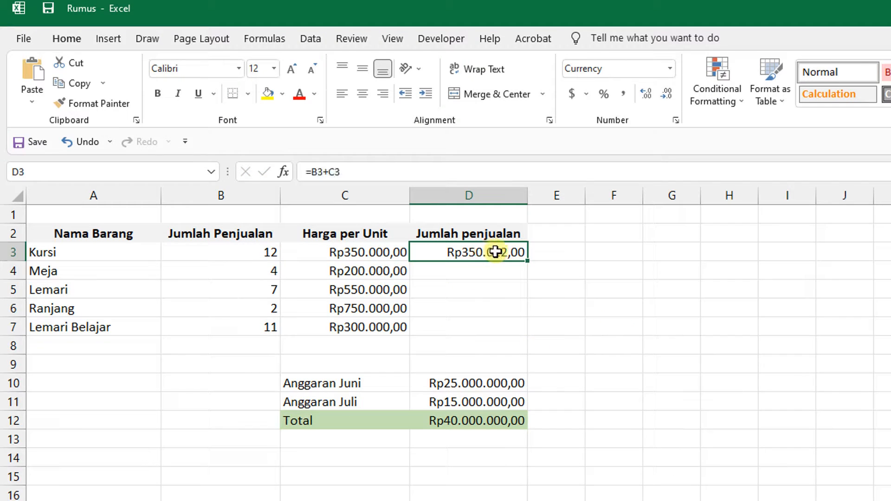
click(328, 173)
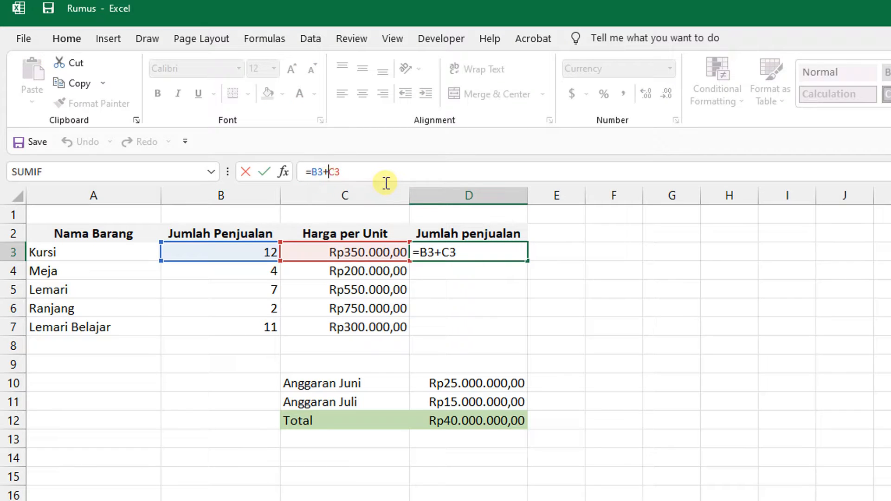
key(BackSpace)
text(*)
key(Return)
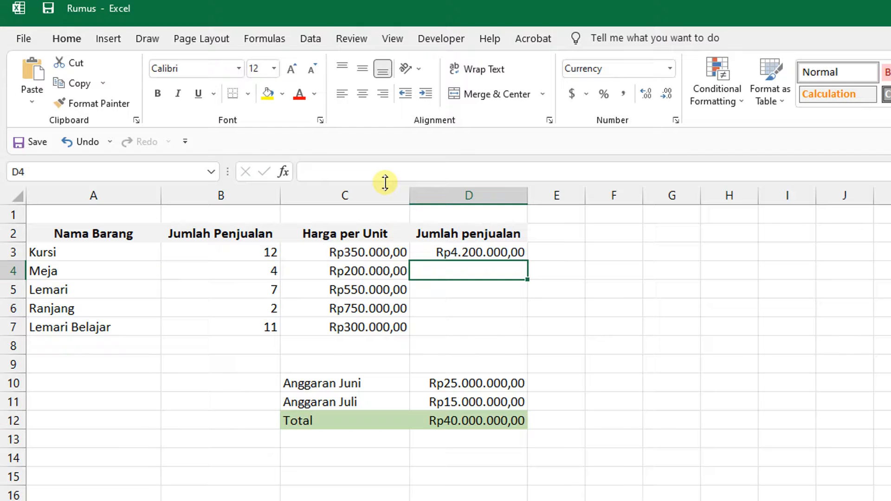
click(472, 252)
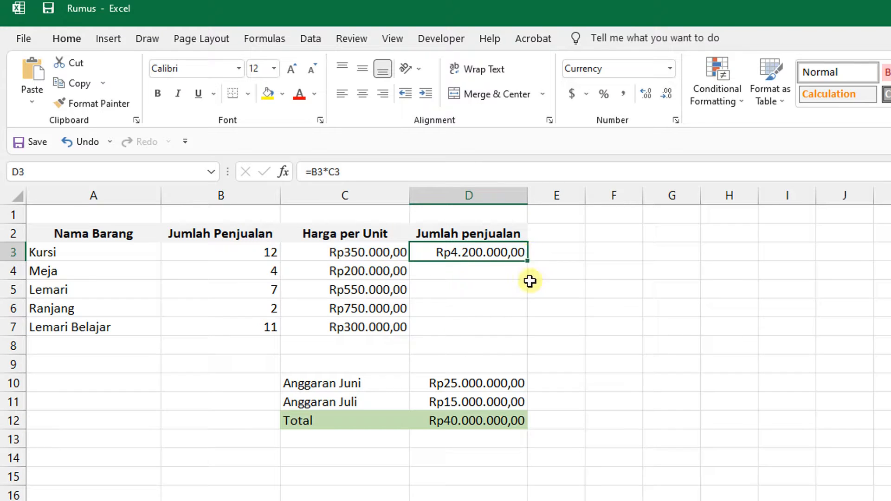
click(589, 277)
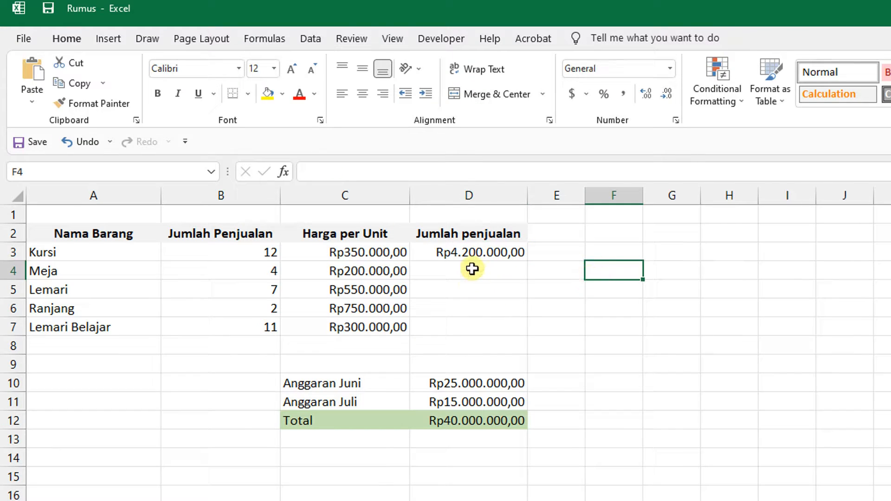
Step: Fill the D3 formula down the Jumlah penjualan column through D7
drag(472, 269, 477, 322)
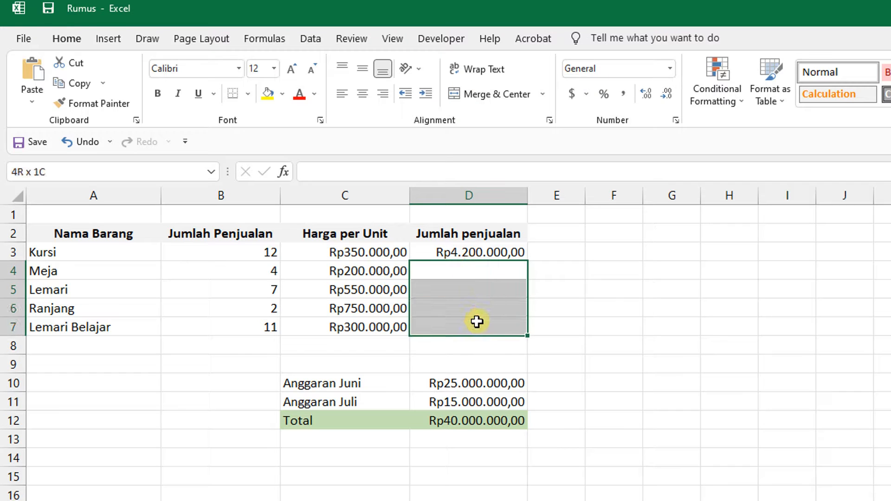
click(638, 300)
click(515, 250)
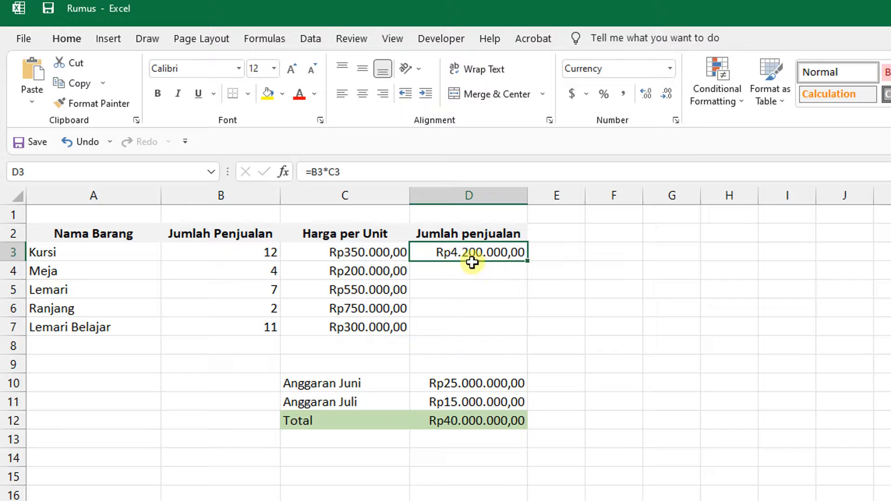
click(514, 328)
click(500, 255)
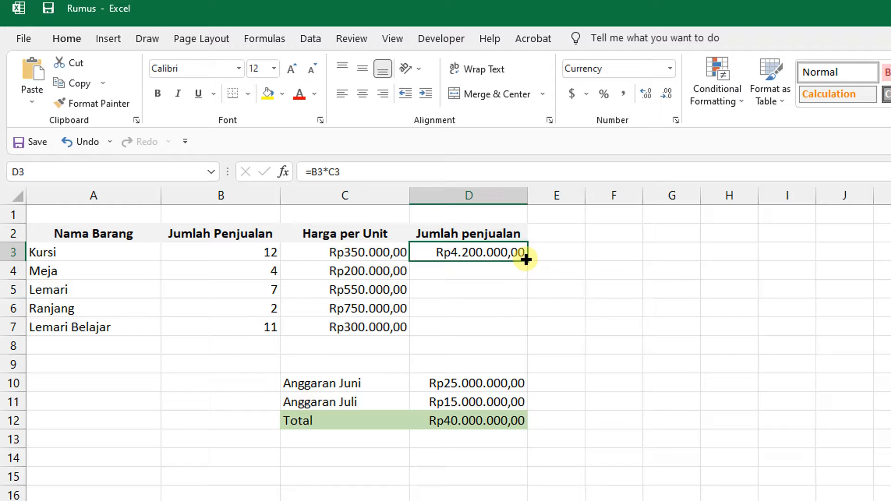
drag(526, 260, 523, 335)
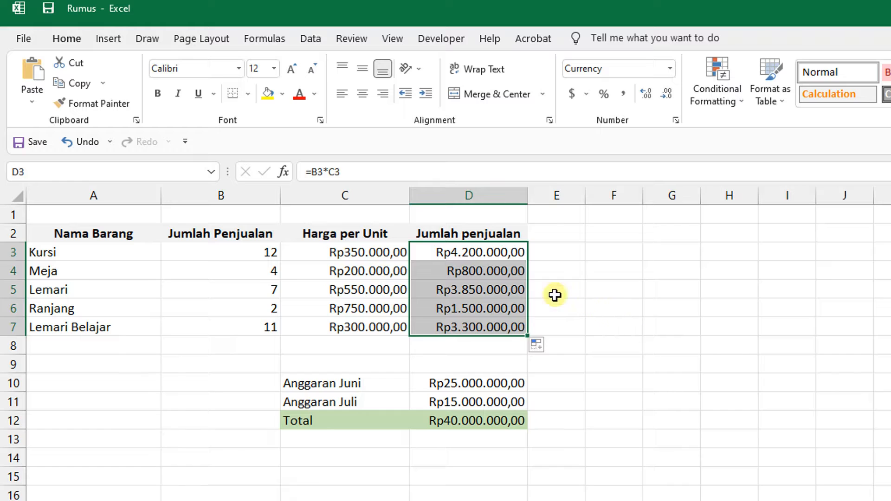
Step: Review the formula in each Jumlah penjualan cell from D3 to D7
click(494, 271)
click(493, 285)
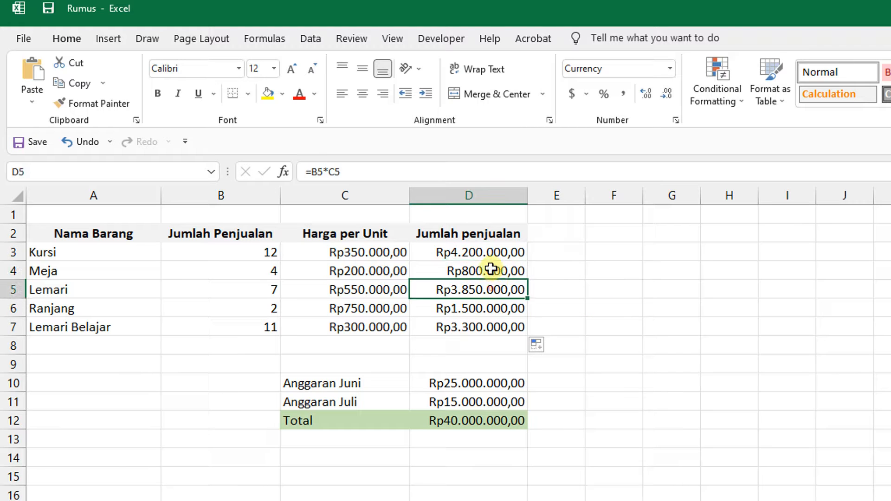
click(492, 253)
click(491, 273)
click(490, 287)
click(490, 307)
click(491, 325)
click(653, 315)
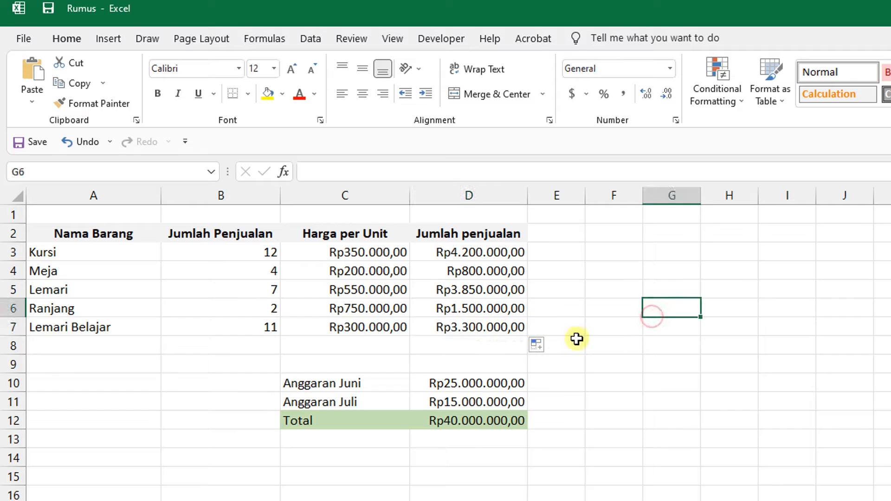
Step: Compare how the row references differ between the sales formulas for Kursi, Meja, Lemari and Ranjang
click(485, 270)
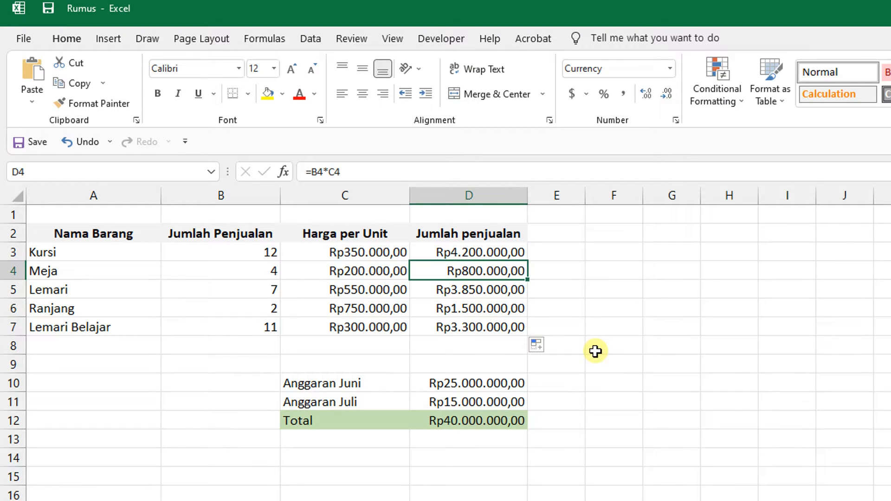
click(497, 253)
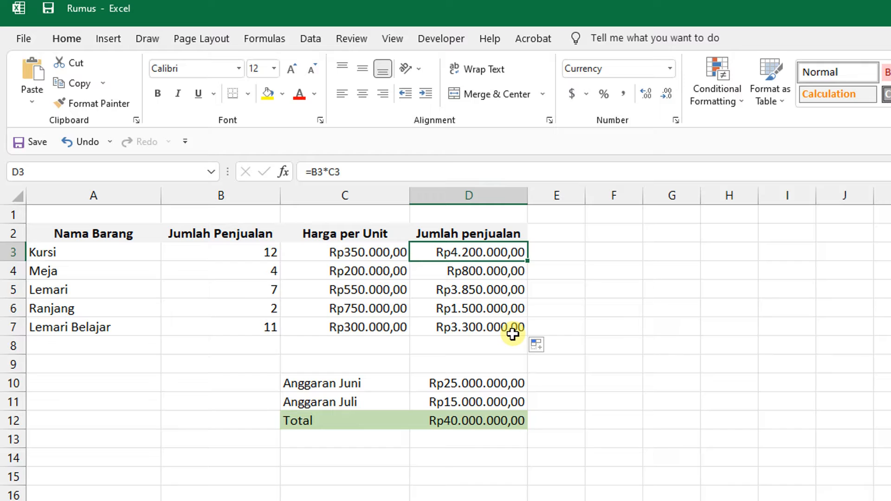
click(503, 271)
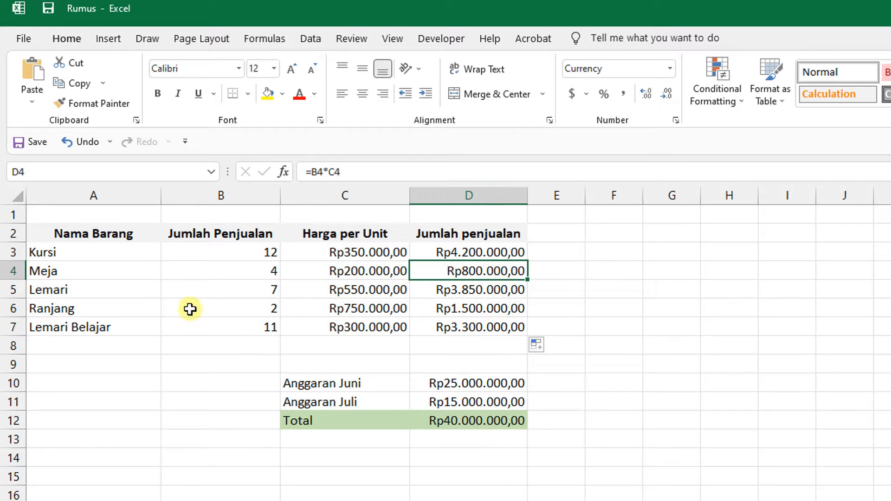
click(617, 321)
click(504, 254)
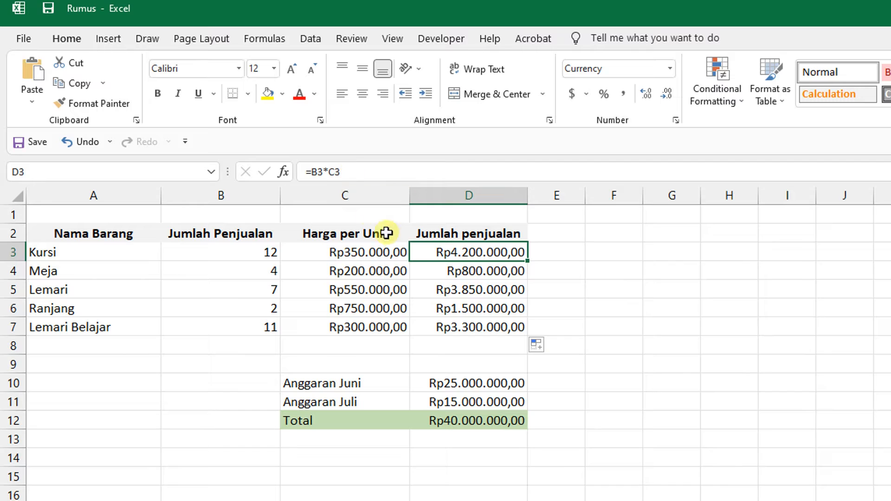
click(455, 270)
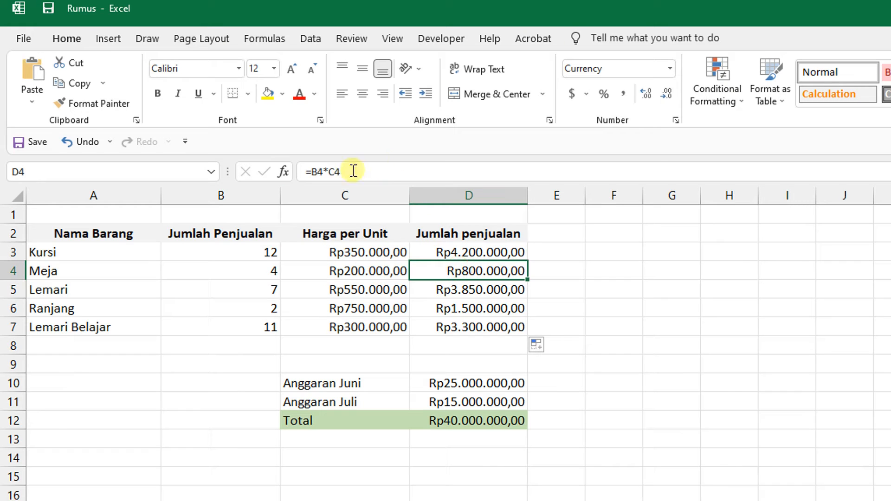
click(474, 289)
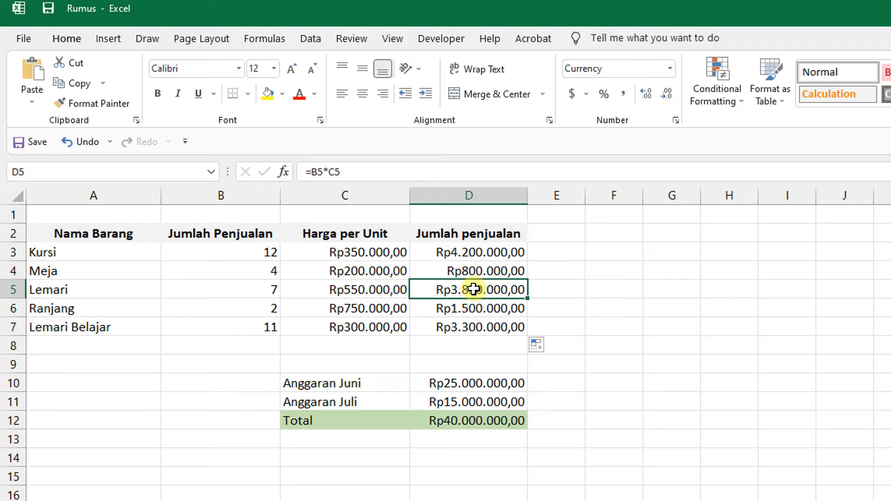
click(471, 309)
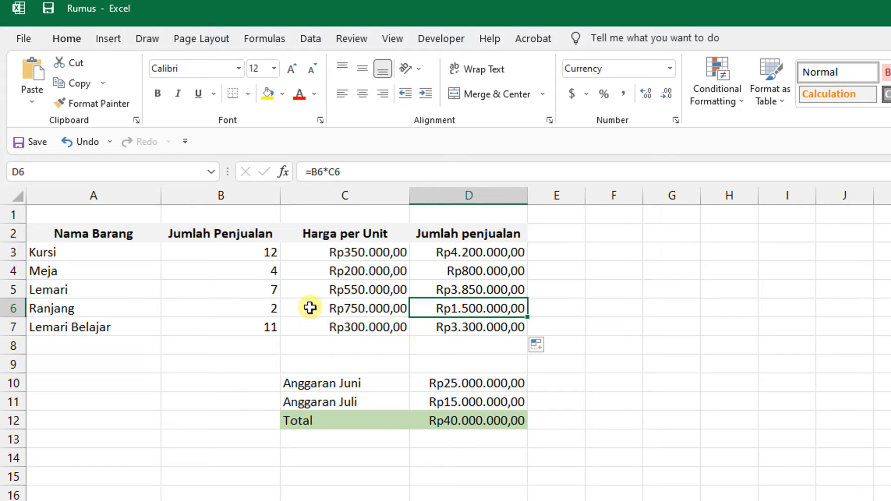
Step: Change the quantity sold for Meja in B4 to 6
click(269, 274)
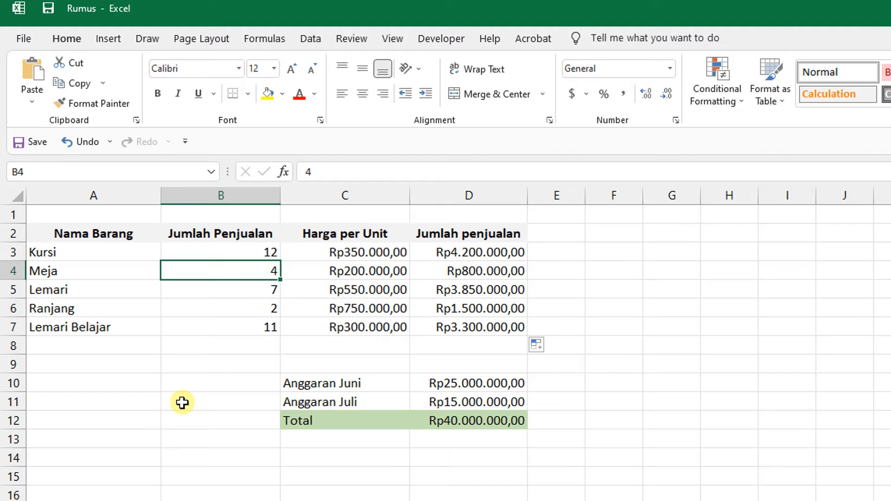
text(6)
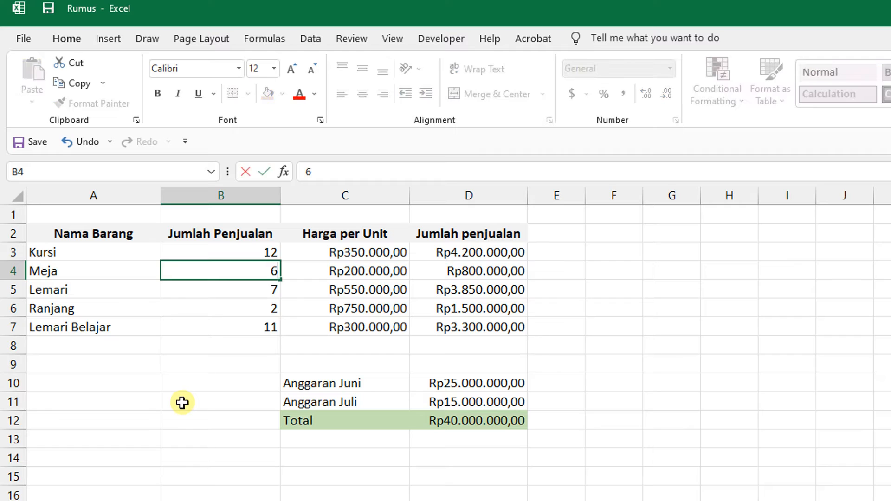
key(Return)
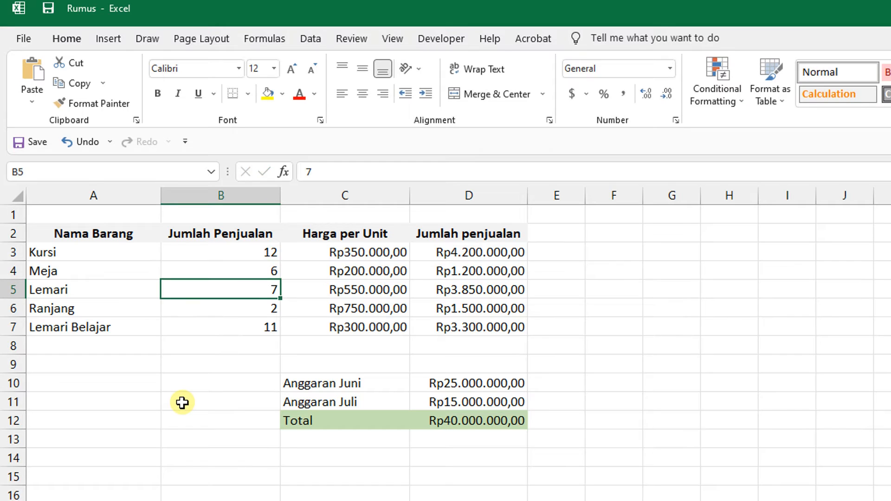
key(Return)
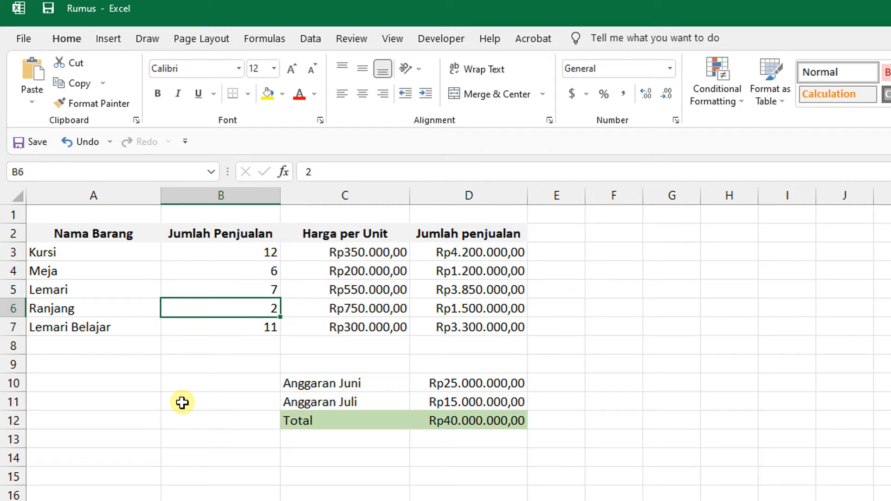
click(669, 453)
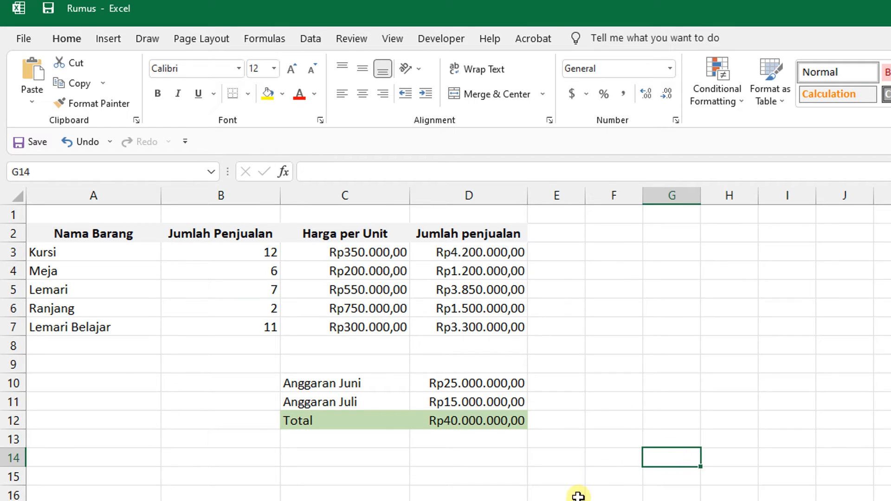
click(677, 294)
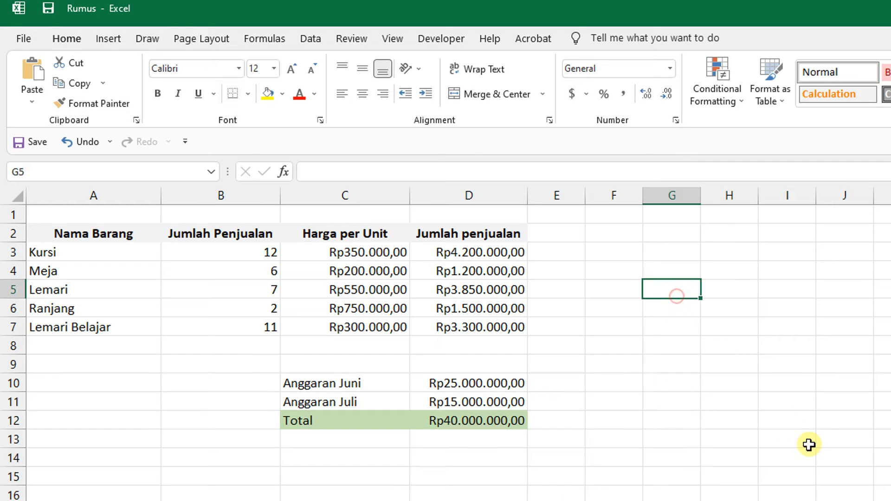